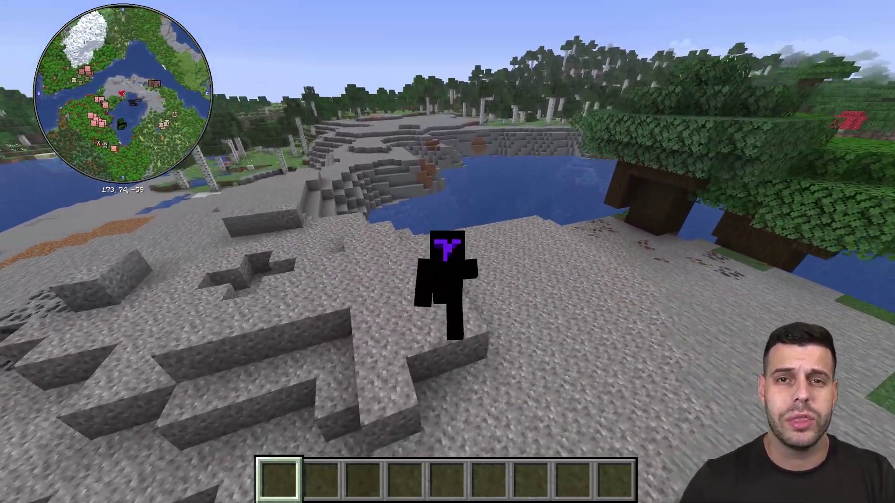
key(w)
key(s)
key(space)
key(w)
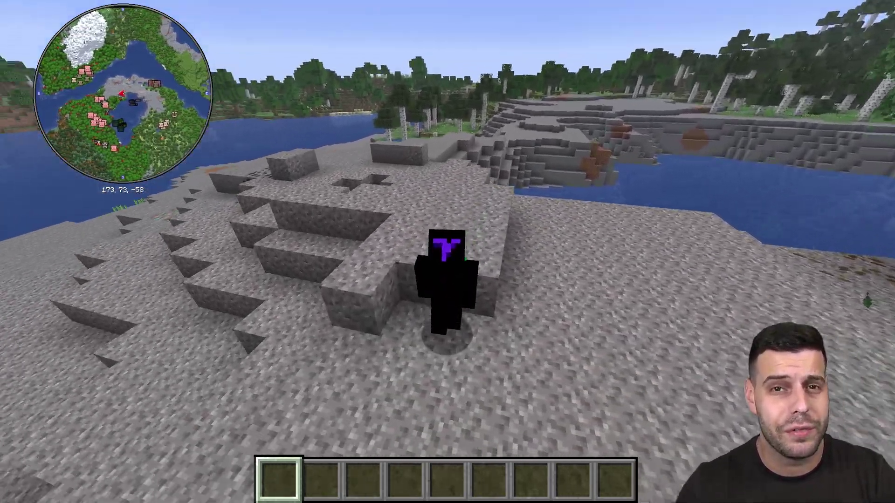
key(w)
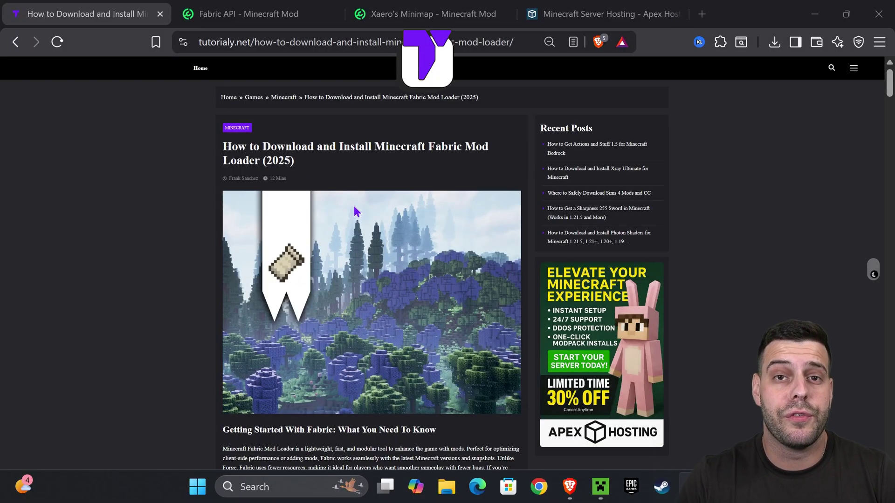
Look through the Fabric Mod Loader guide on tutorialy.net, from the introduction to the Step 1 download instructions.
scroll(419, 233, down, 5)
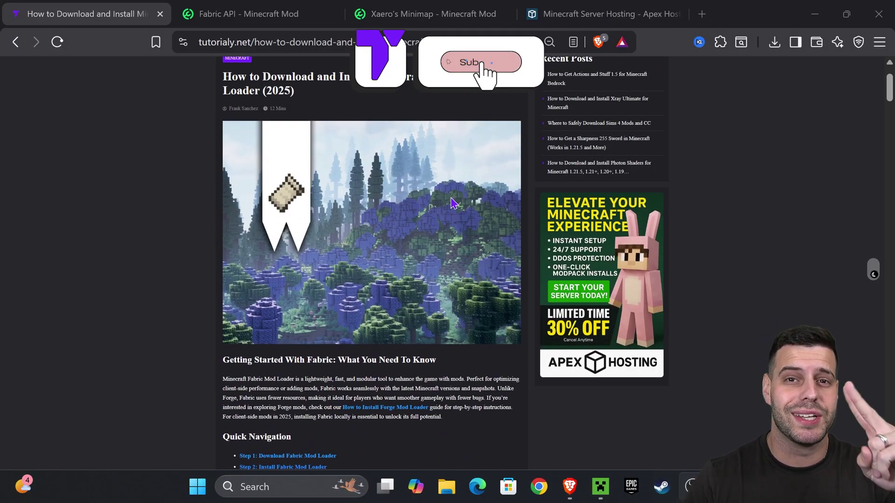
scroll(463, 204, down, 10)
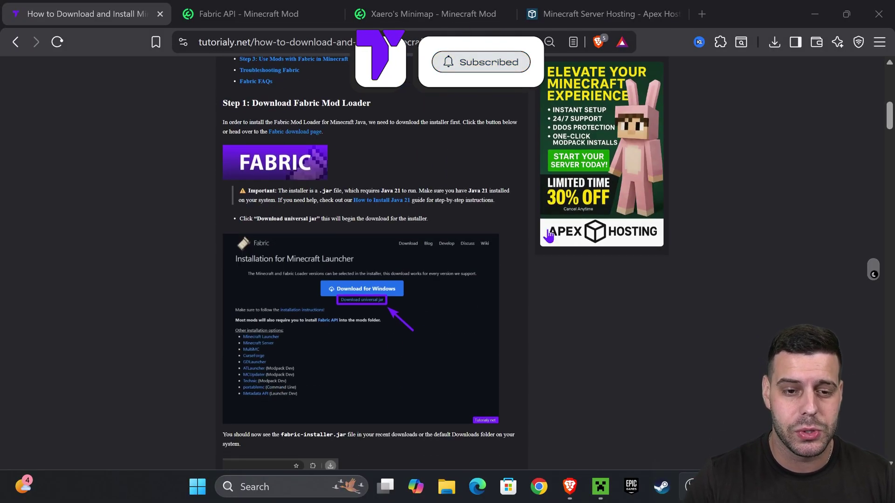
scroll(549, 237, down, 6)
scroll(474, 230, up, 5)
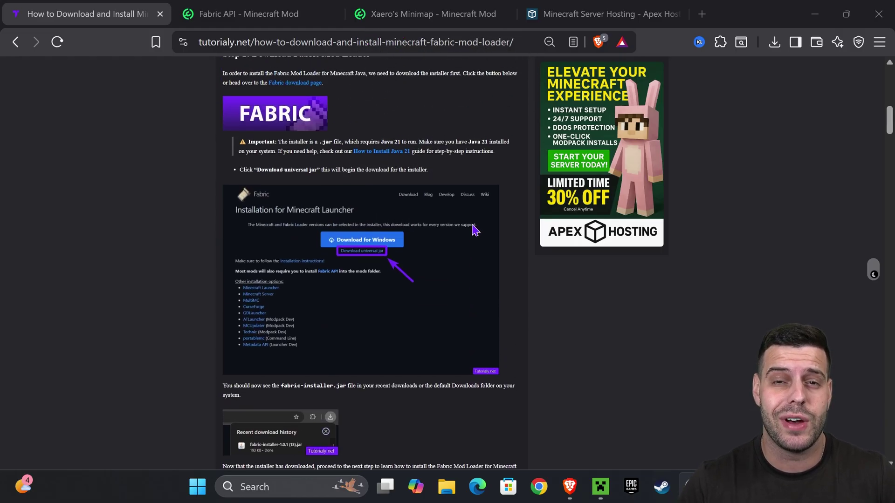
scroll(474, 229, up, 1)
scroll(485, 234, up, 4)
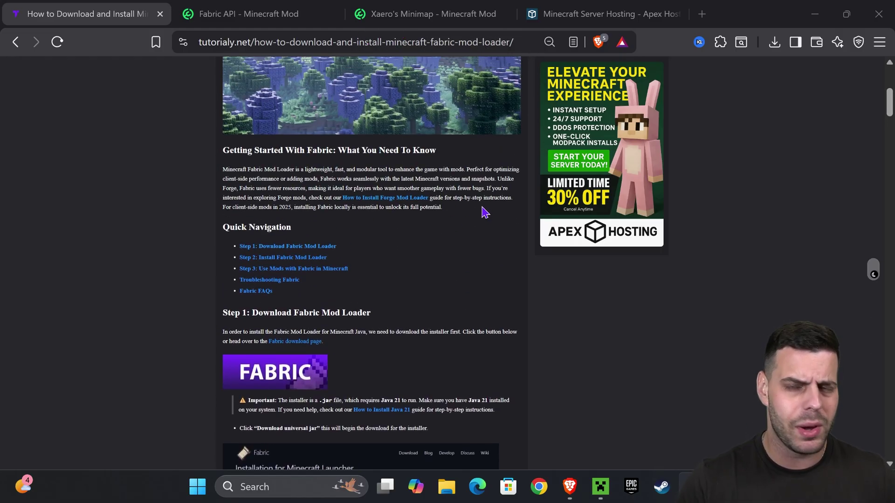
scroll(485, 226, down, 2)
drag(402, 171, 304, 174)
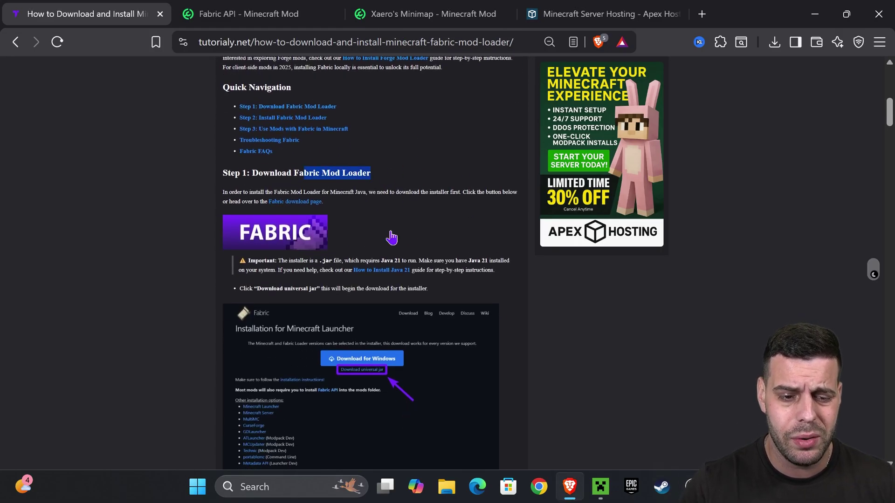
Open the Fabric download page from the guide and save the universal jar as fabric-installer-1.1.0 (1).jar in Downloads.
click(321, 238)
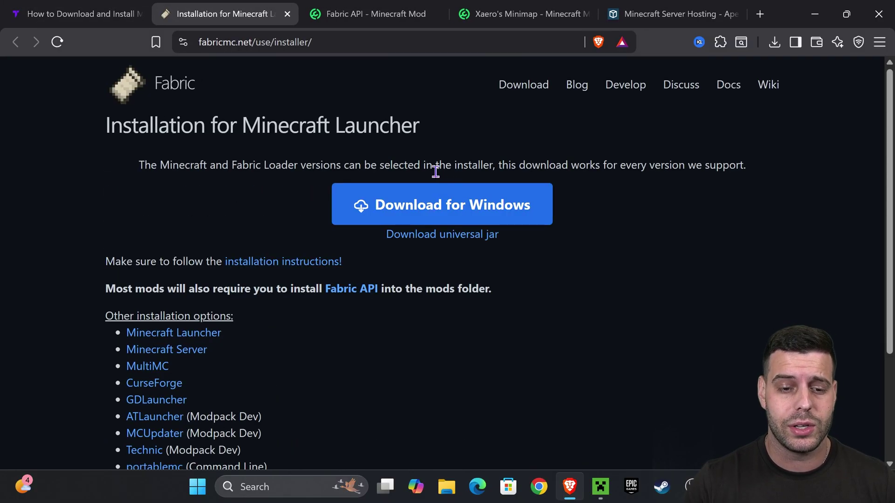
click(475, 240)
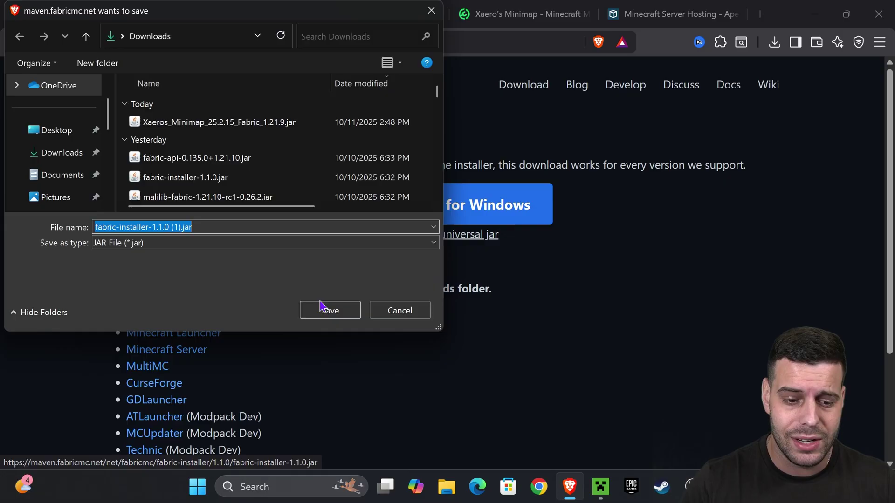
click(329, 310)
Put the downloaded fabric-installer-1.1.0 (1).jar on the desktop from the browser's recent downloads, then return the browser to full size.
drag(778, 16, 437, 324)
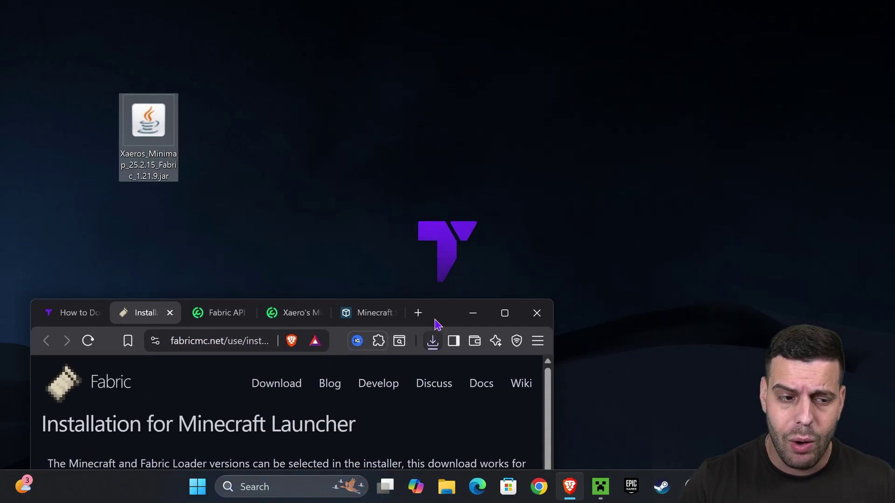
click(433, 341)
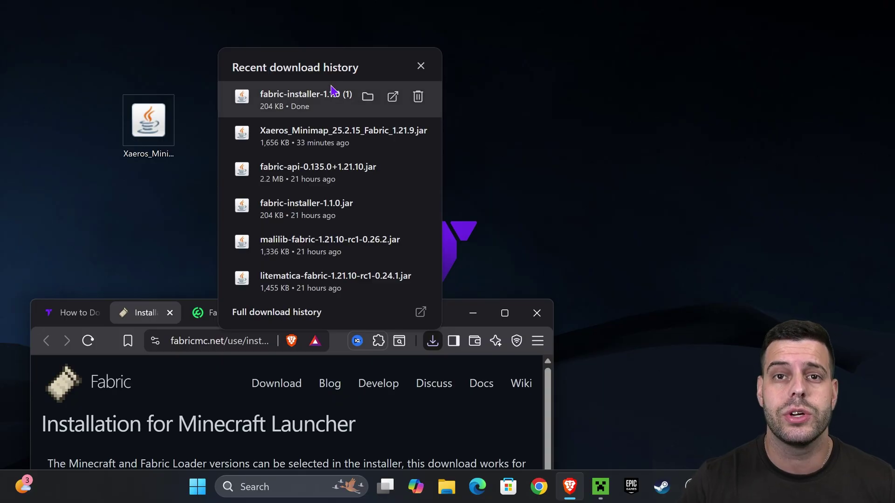
drag(274, 100, 597, 124)
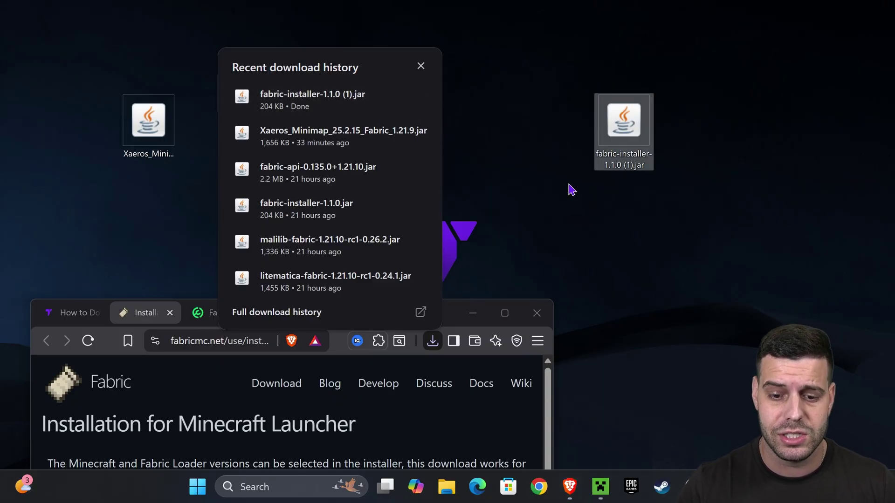
click(504, 313)
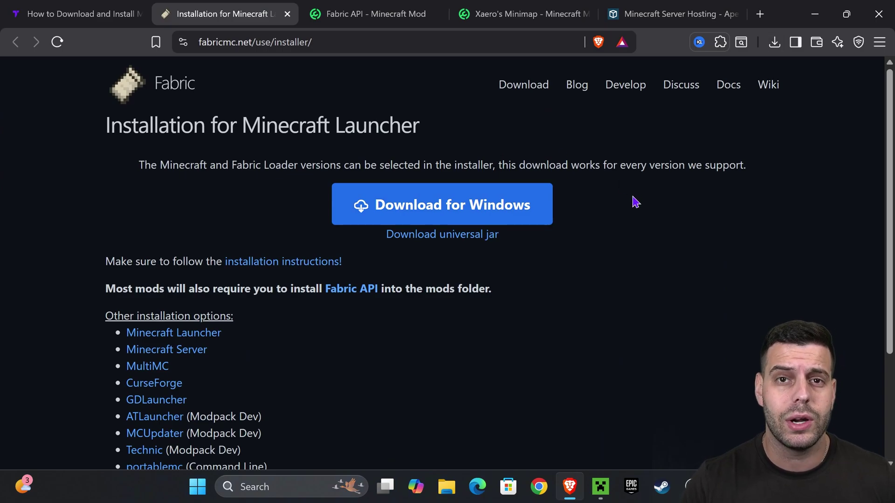
Download Fabric API 0.135.0+1.21.10 for Minecraft 1.21.10 from its Modrinth versions page.
click(368, 14)
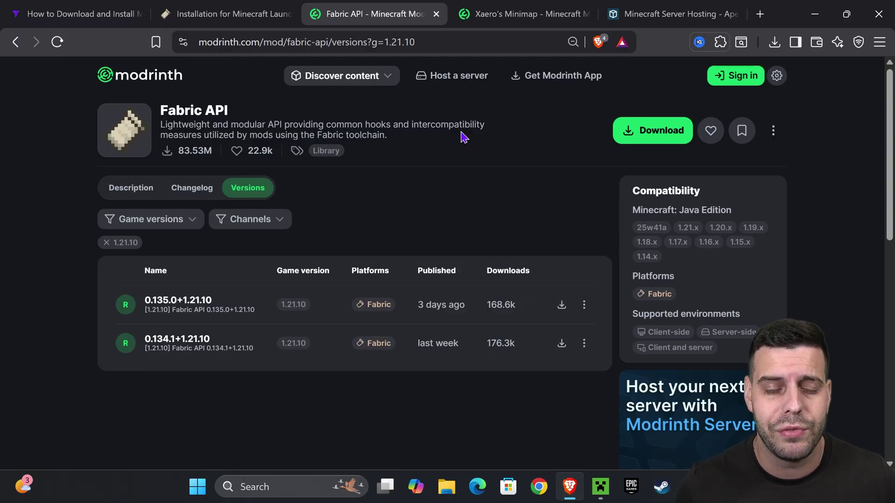
click(187, 220)
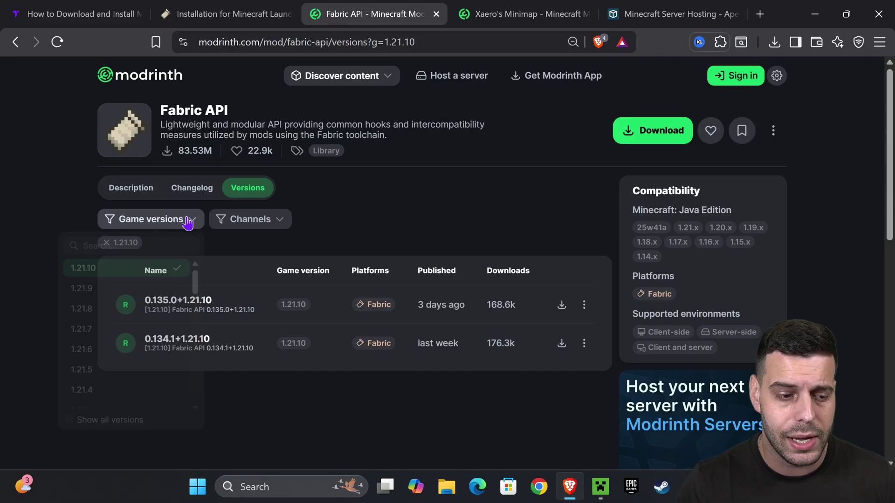
click(561, 304)
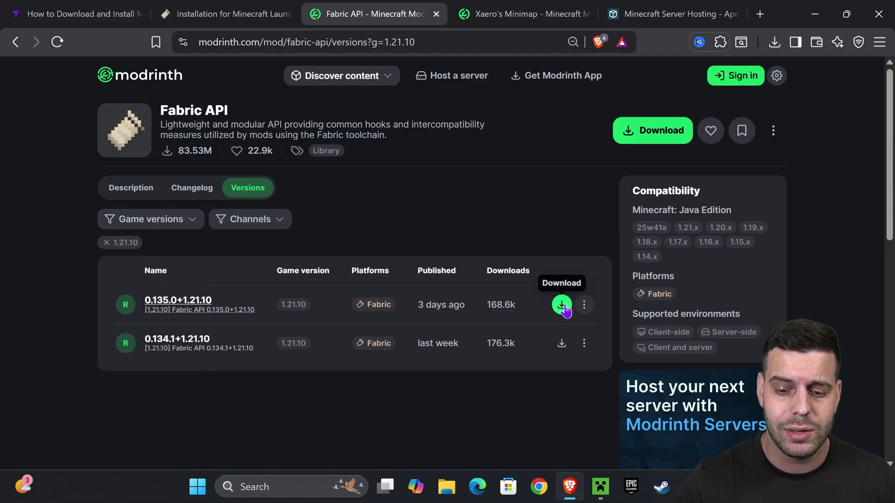
click(329, 311)
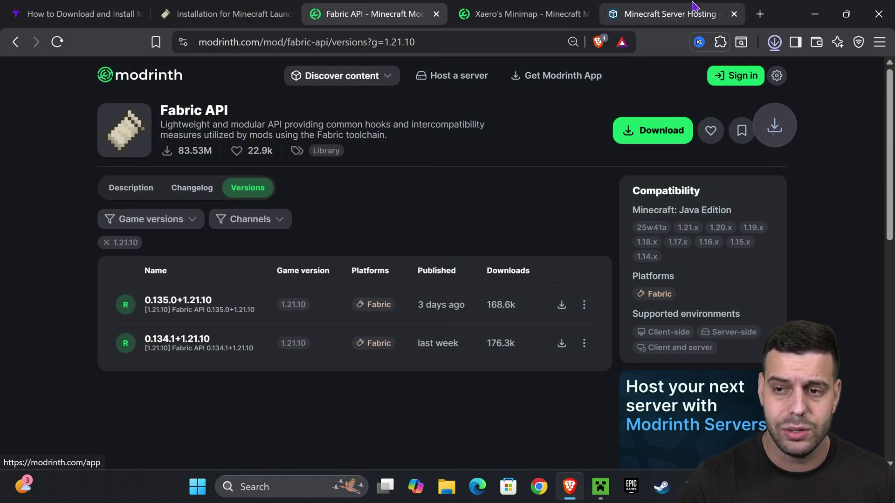
Shrink the browser window to uncover the desktop and show the recent download history.
drag(785, 15, 390, 297)
click(371, 319)
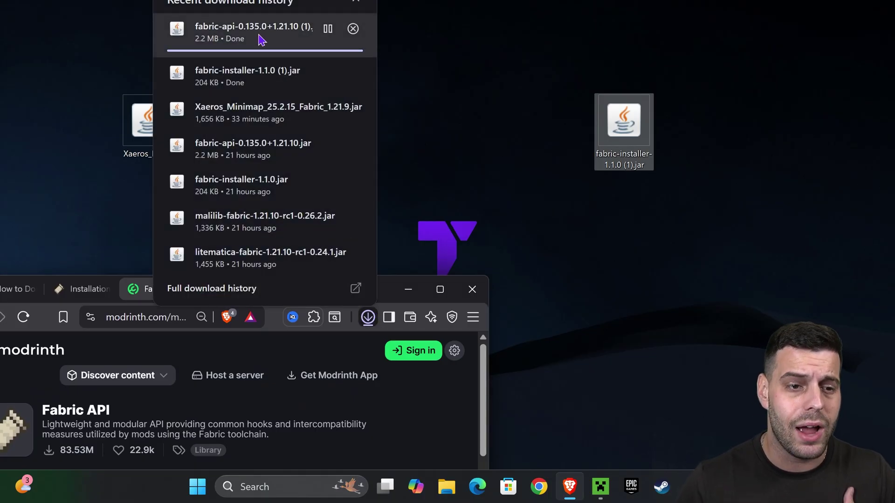
click(96, 93)
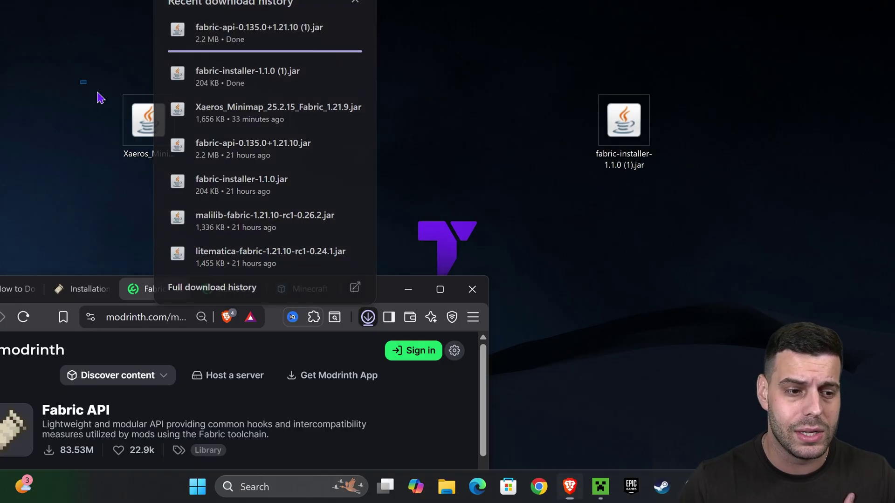
Examine the Xaero's Minimap versions page on Modrinth for builds compatible with Minecraft 1.21.10.
click(229, 292)
drag(406, 294, 599, 89)
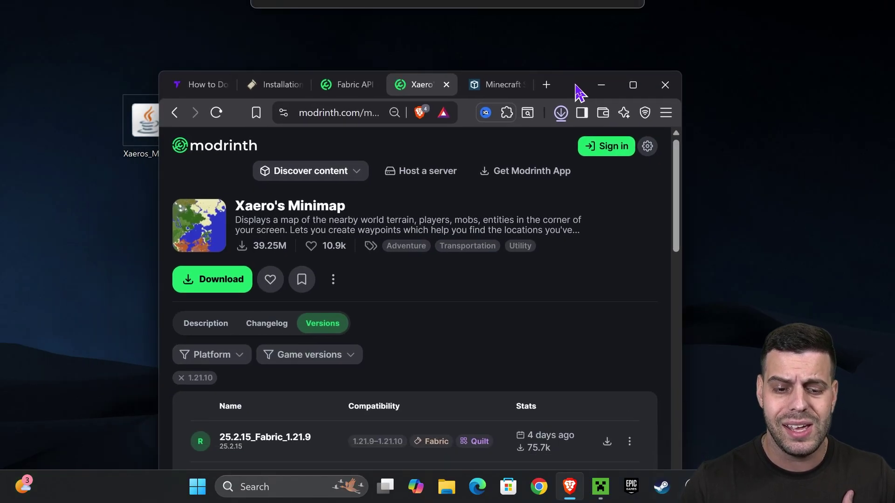
scroll(546, 252, down, 5)
scroll(555, 243, up, 3)
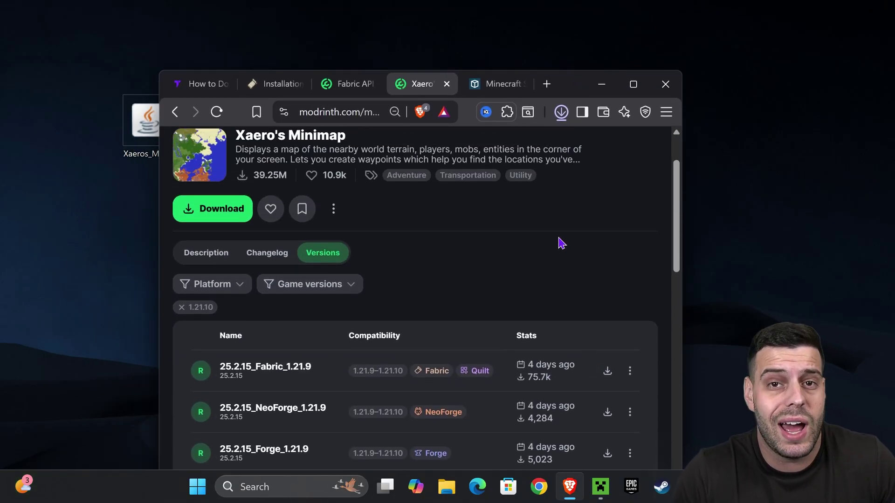
scroll(612, 179, up, 2)
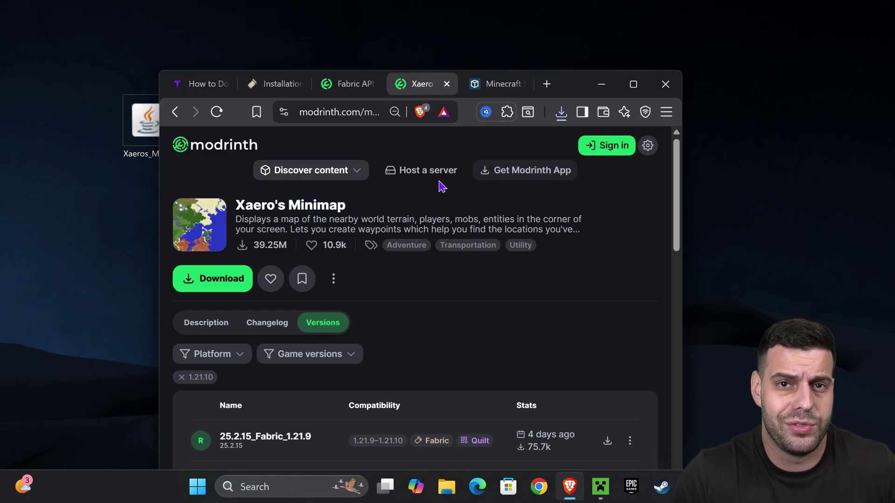
drag(586, 84, 522, 106)
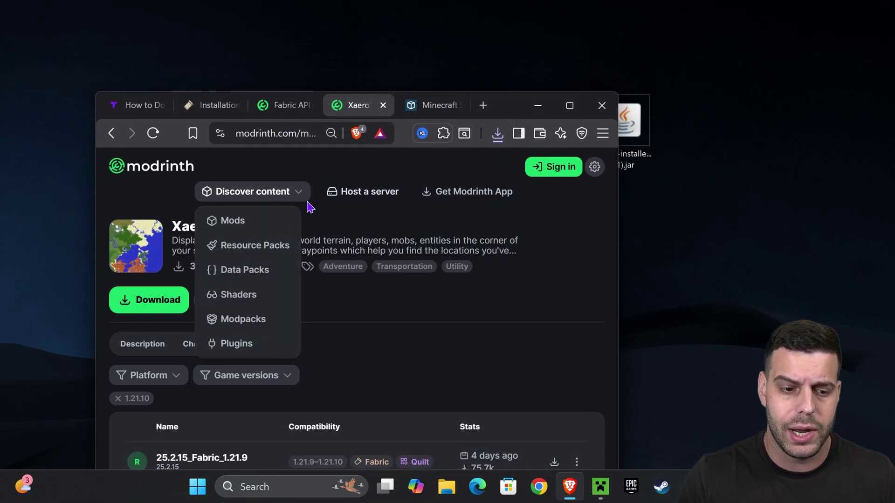
Place the downloaded fabric-api-0.135.0+1.21.10 (1).jar on the desktop from the recent downloads and clear the windows off the desktop.
click(282, 106)
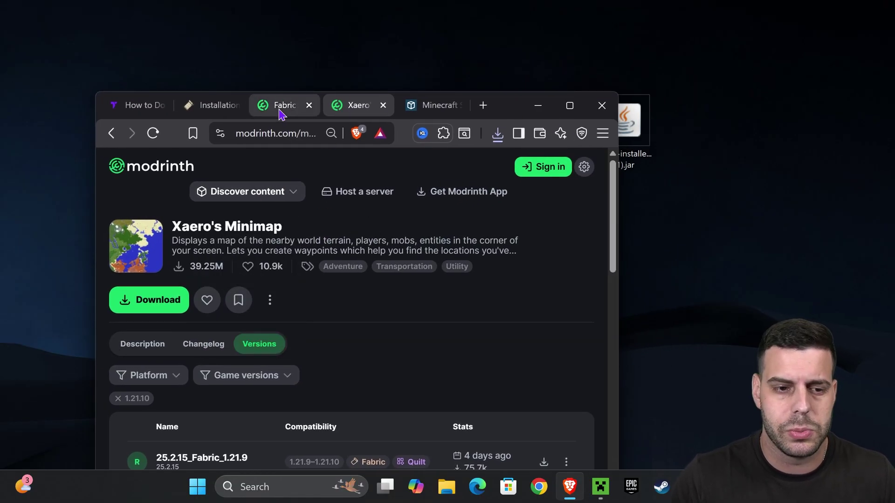
click(498, 134)
drag(343, 194, 721, 65)
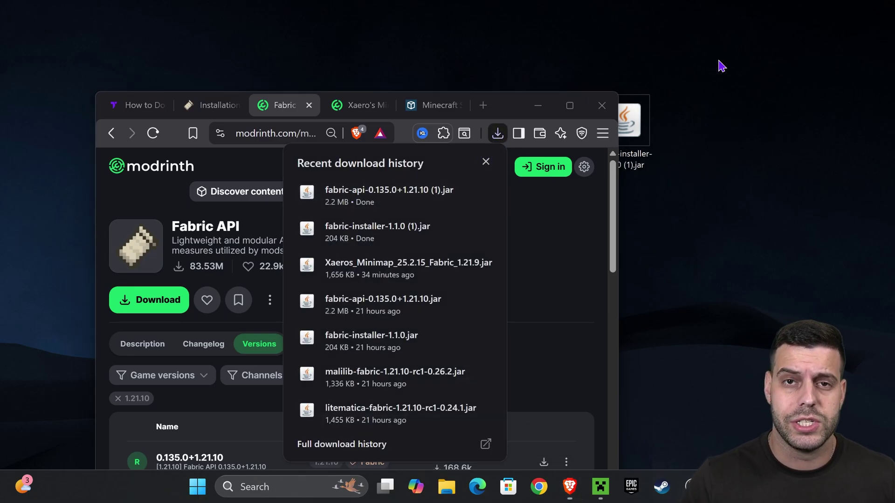
key(super+d)
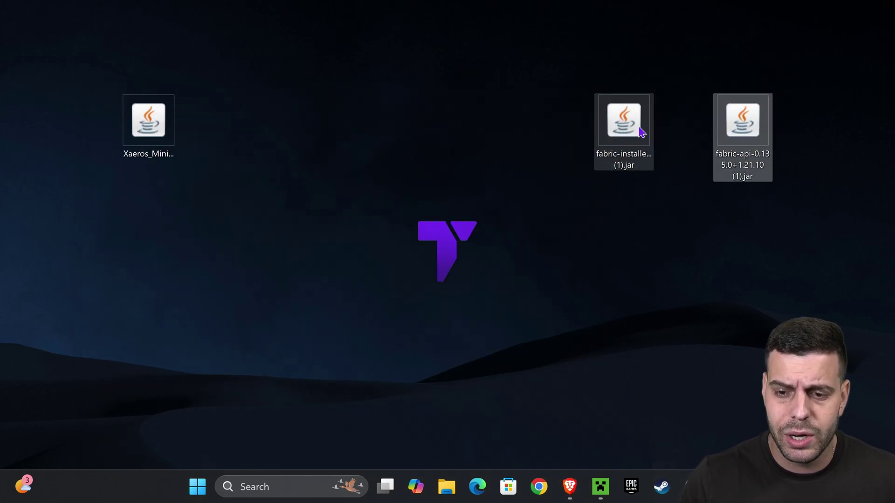
Move the Fabric installer and Fabric API files together toward the middle of the desktop, nearer the Xaero's Minimap file.
ctrl+click(642, 133)
drag(643, 133, 405, 133)
click(592, 66)
drag(611, 43, 483, 194)
click(655, 99)
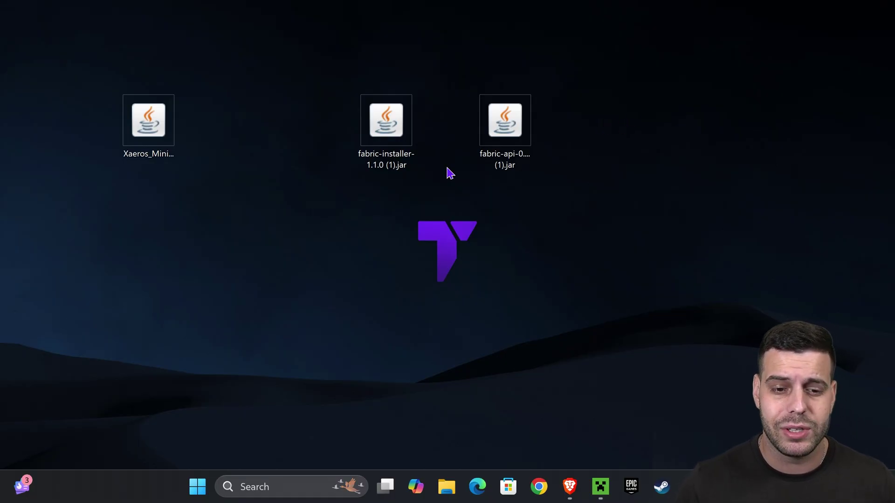
Run the Fabric installer from the desktop, select Minecraft version 1.21.10 and start the client installation.
double_click(401, 159)
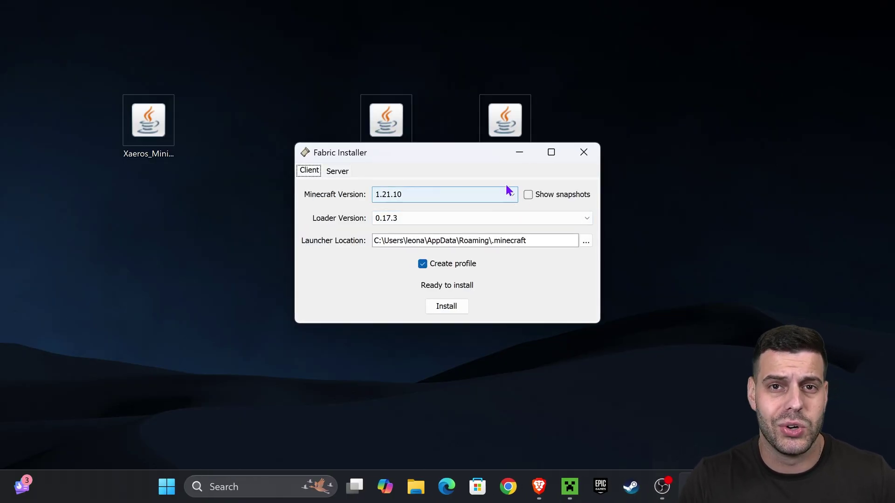
click(509, 192)
click(419, 207)
click(460, 306)
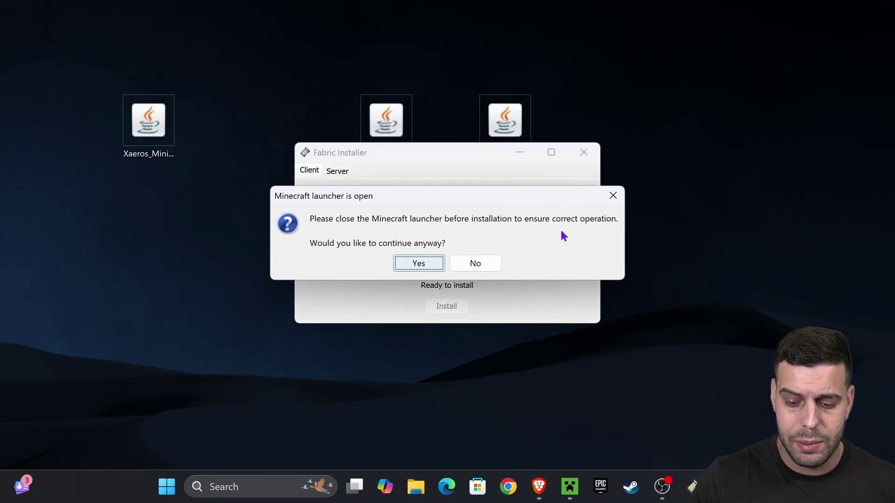
Close the running Minecraft launcher and continue the Fabric Loader installation.
click(569, 487)
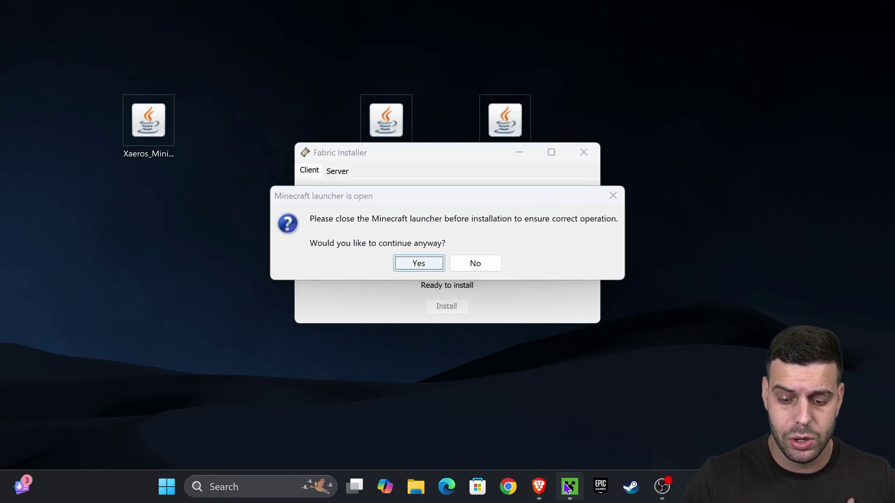
click(870, 12)
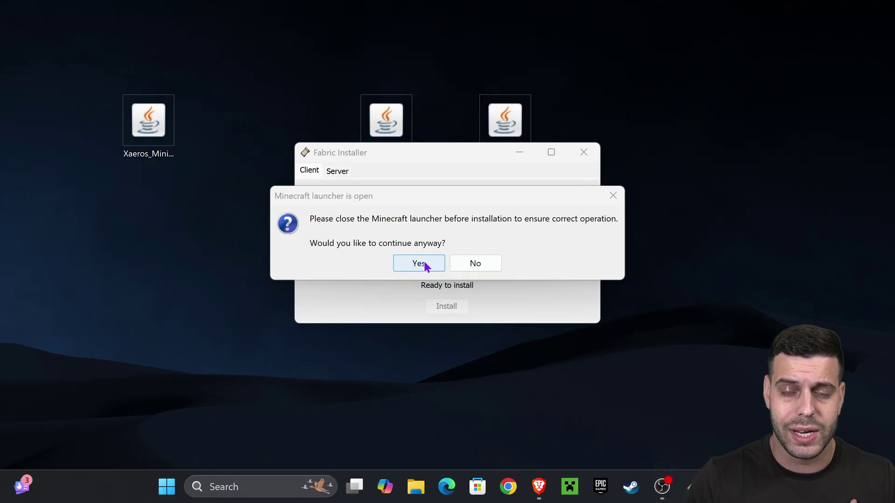
click(419, 264)
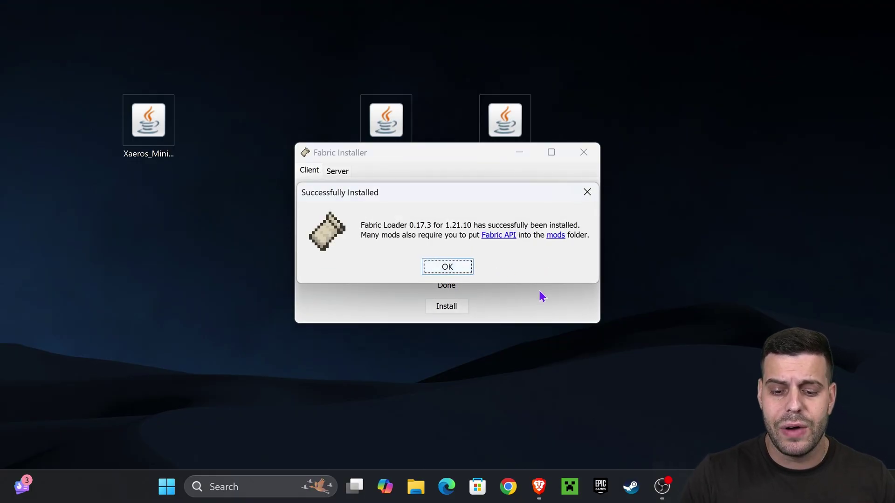
Switch back to the browser and look through the Java 21 download and installation guide on tutorialy.net.
click(538, 486)
drag(566, 104, 541, 6)
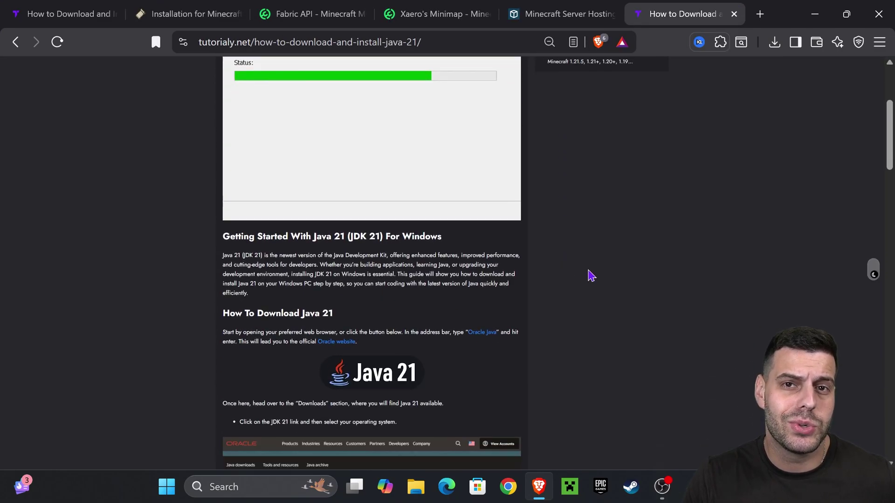
scroll(601, 261, down, 8)
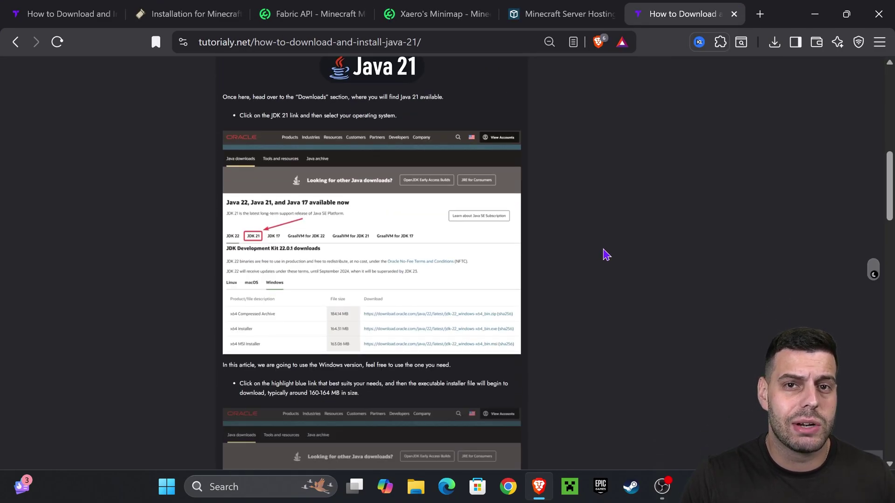
scroll(606, 255, down, 12)
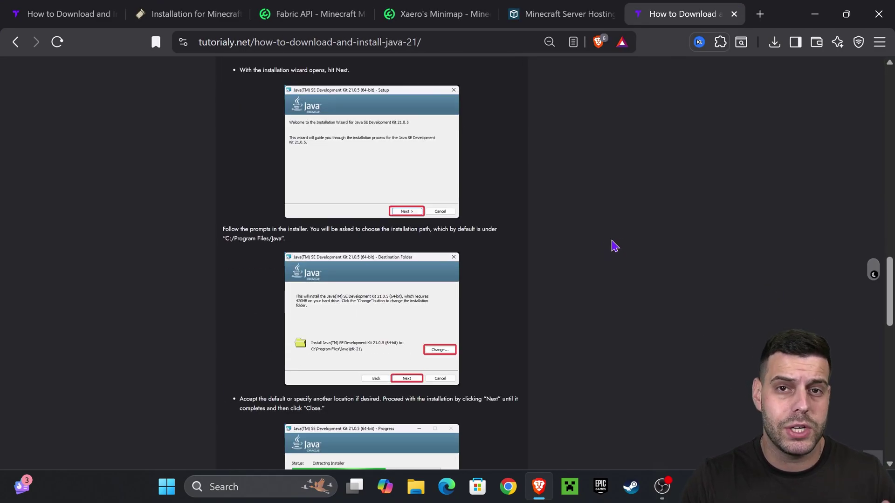
Review the Java 21 guide's installer instructions and its section on downloading JDK 21 for Windows from Oracle.
scroll(625, 250, down, 12)
scroll(606, 261, up, 8)
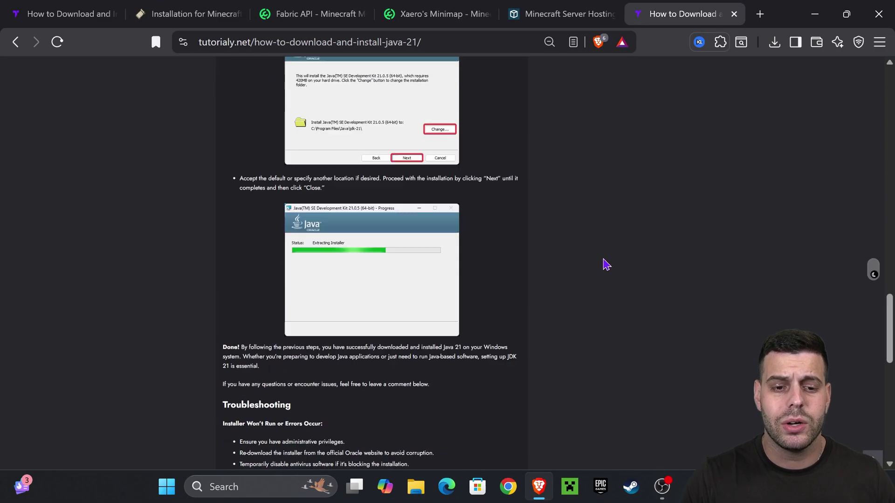
scroll(602, 264, up, 15)
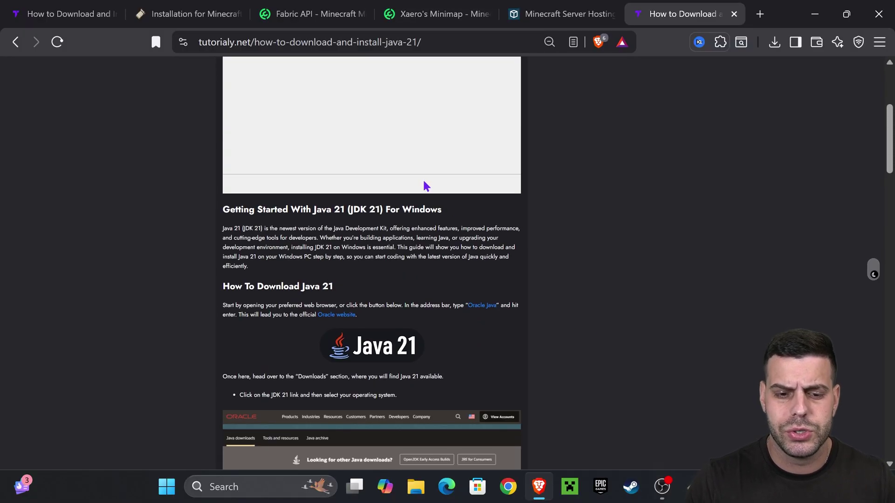
scroll(473, 233, down, 5)
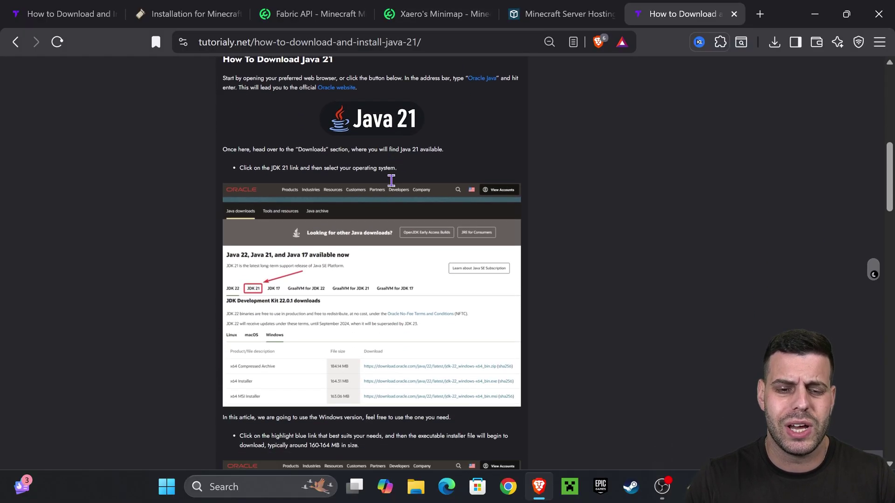
scroll(401, 210, down, 18)
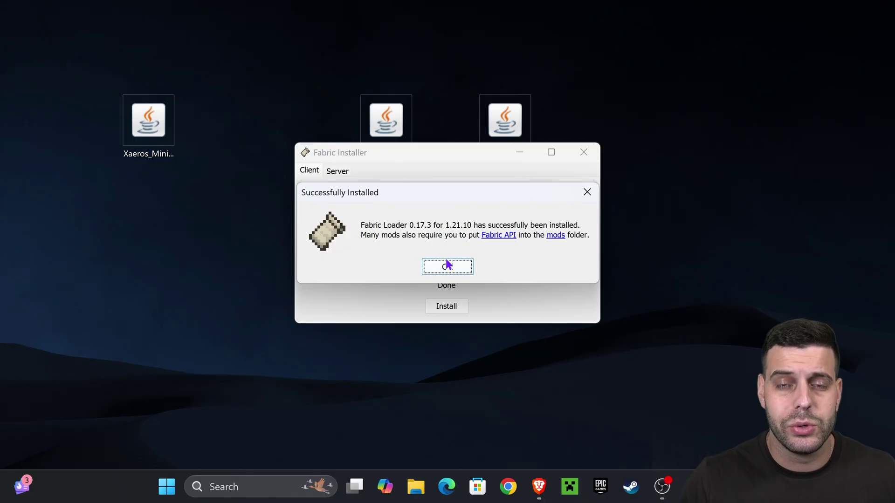
Close the Fabric installer and delete the fabric-installer-1.1.0 file from the desktop.
click(460, 266)
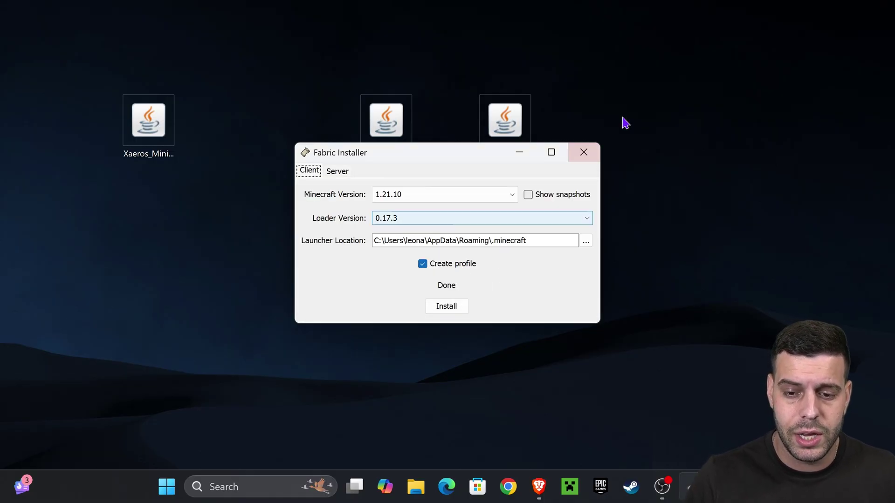
click(593, 153)
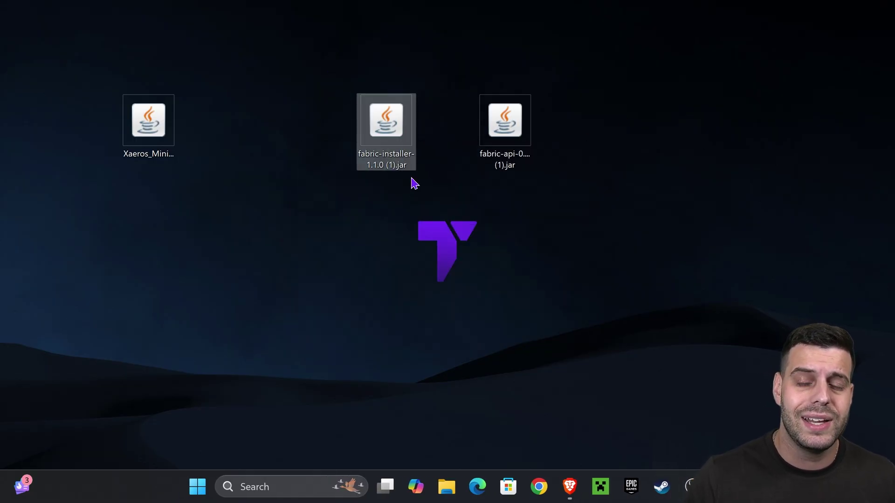
key(Delete)
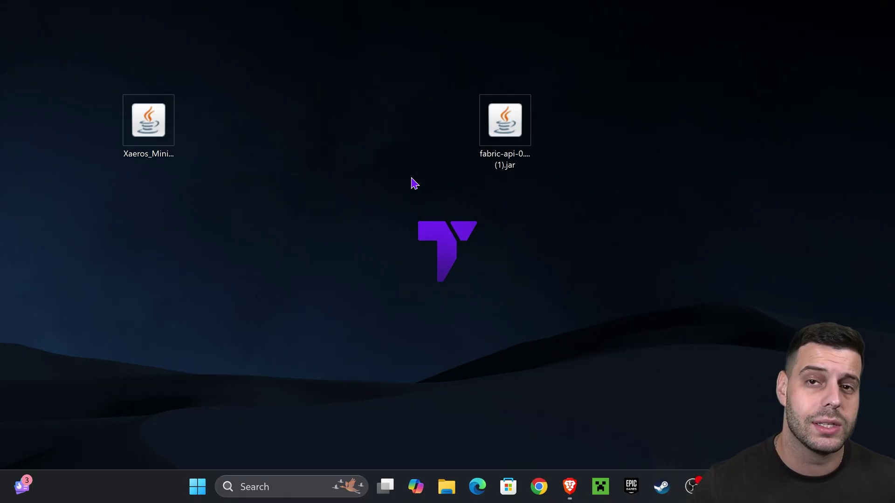
Place the Fabric API and Xaero's Minimap files side by side on the desktop.
drag(695, 88, 478, 129)
drag(495, 133, 310, 127)
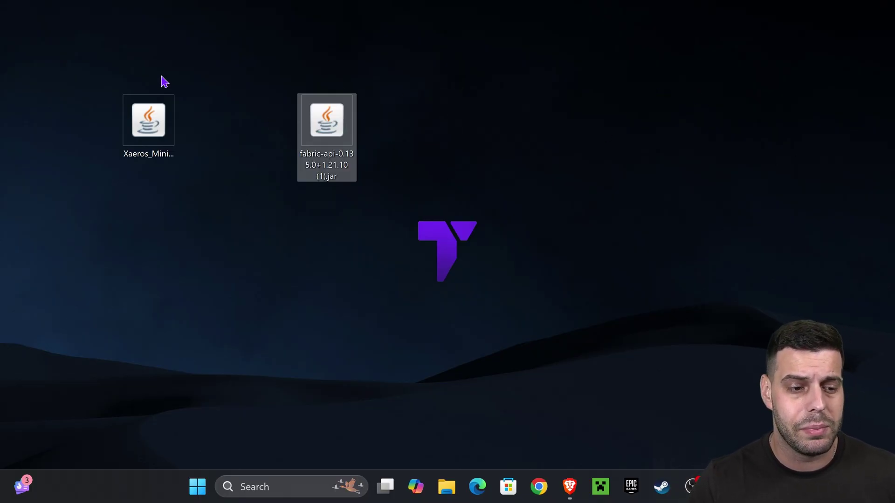
drag(149, 96, 268, 118)
click(493, 69)
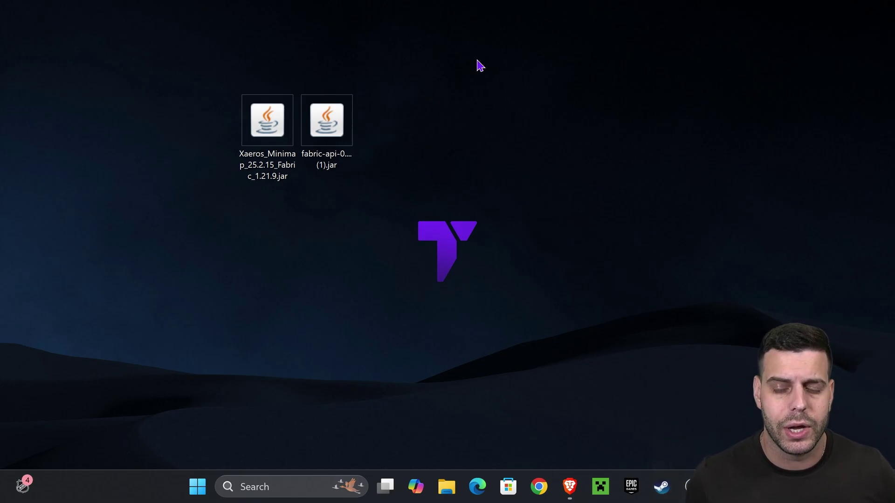
Launch the Minecraft Launcher, make sure modded Java Edition installations are shown, and open the fabric-loader-1.21.10 installation's folder.
click(597, 494)
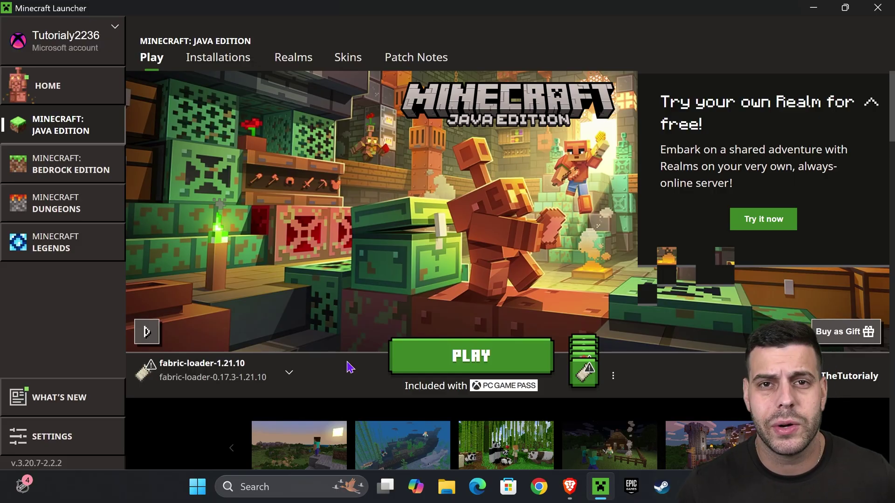
mouse_move(224, 374)
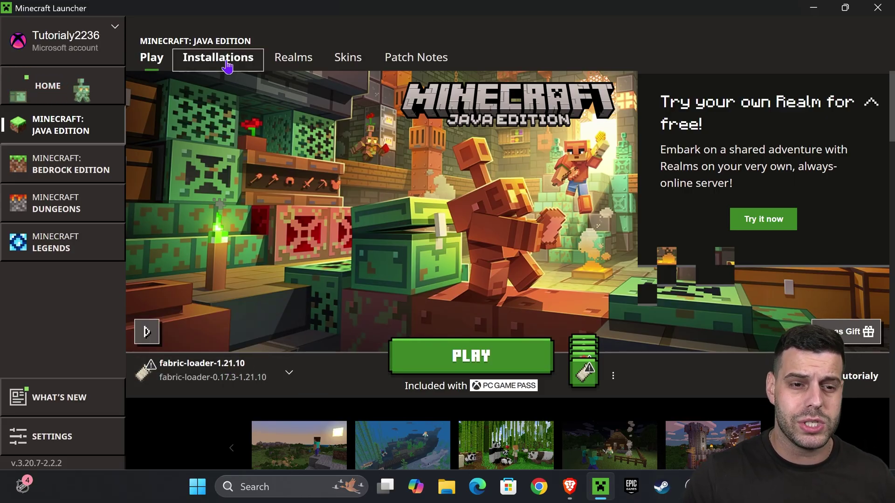
click(227, 66)
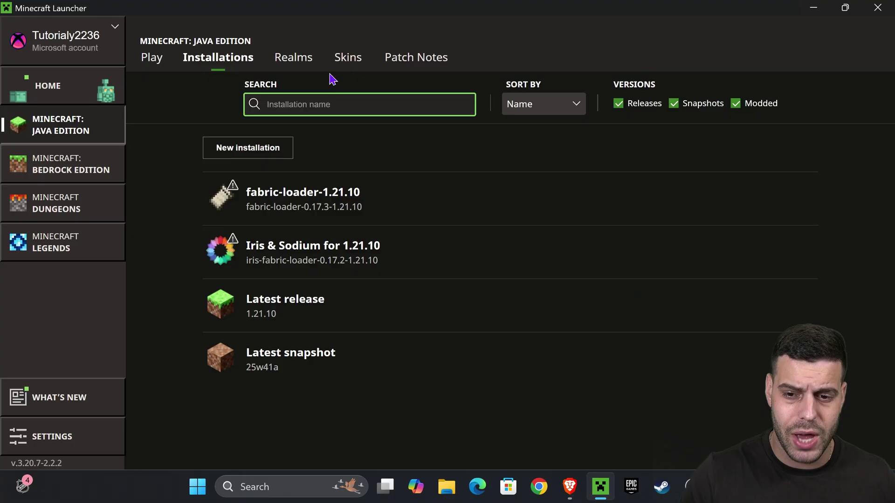
click(736, 104)
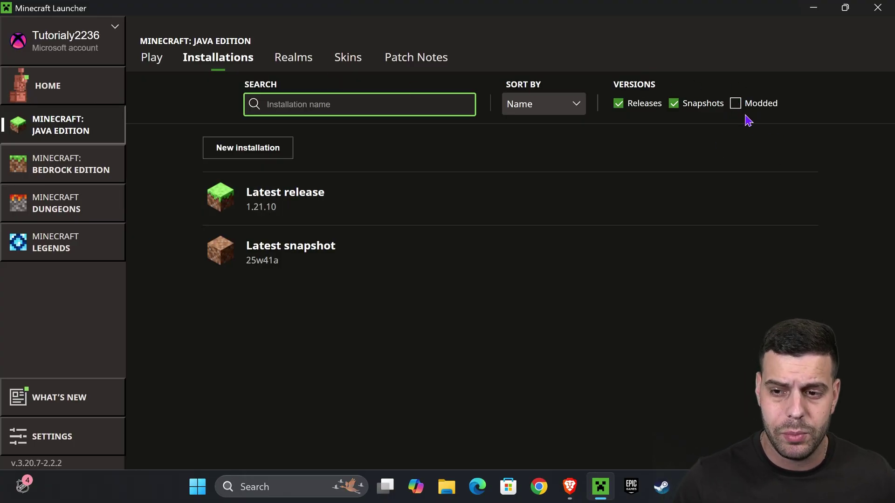
click(735, 103)
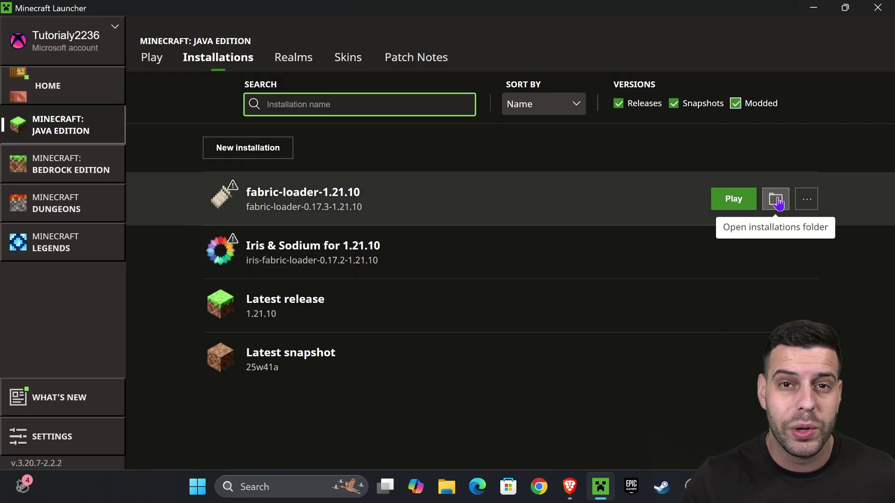
click(775, 200)
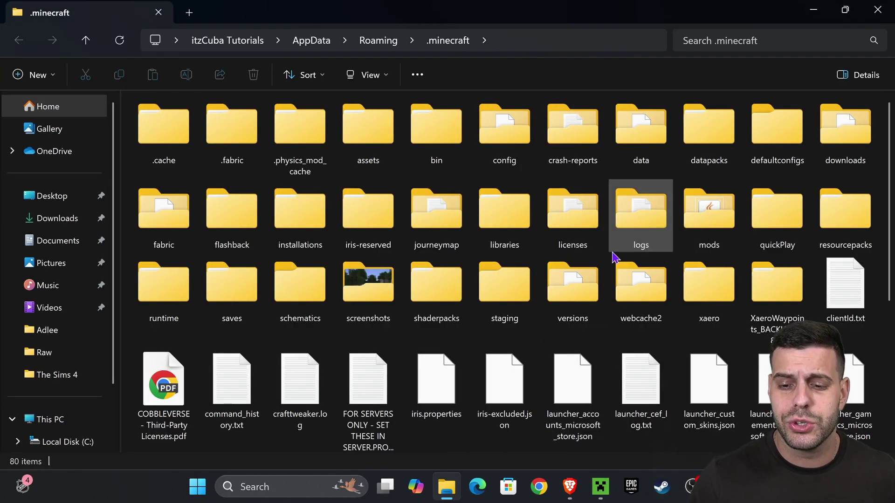
Delete the existing mods folder in .minecraft and create a new empty folder named mods.
click(709, 250)
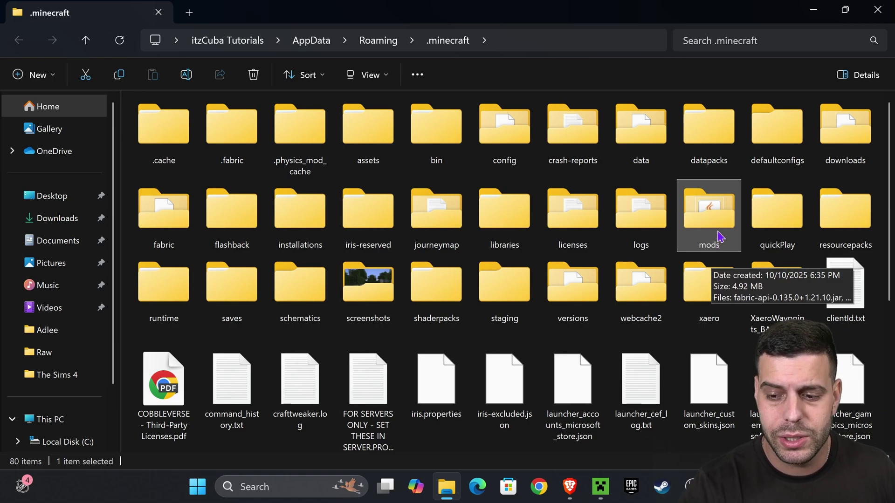
key(Delete)
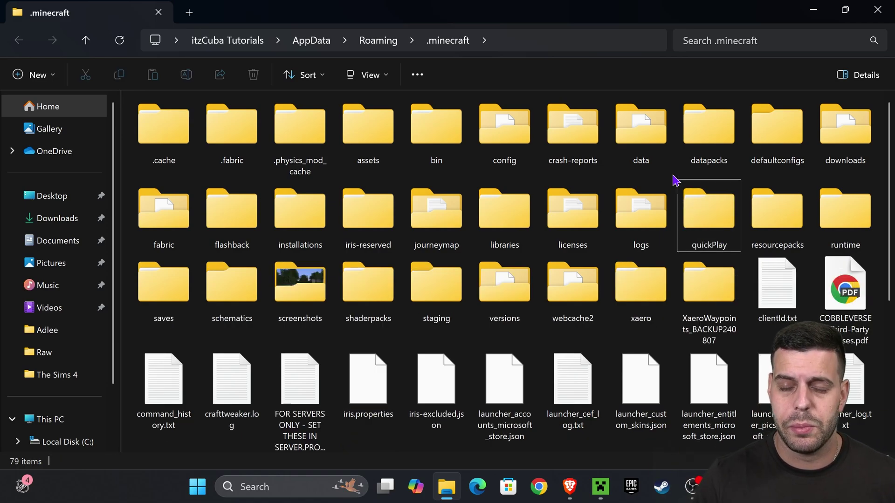
click(47, 77)
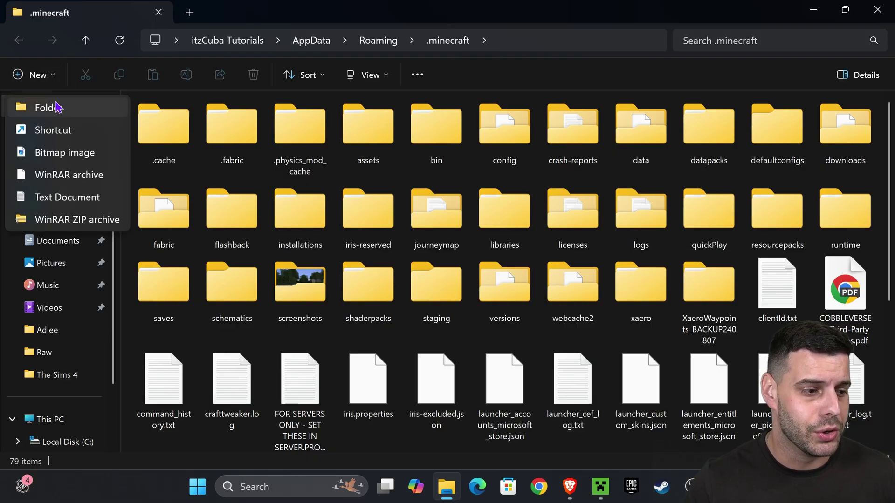
click(57, 107)
text(mods)
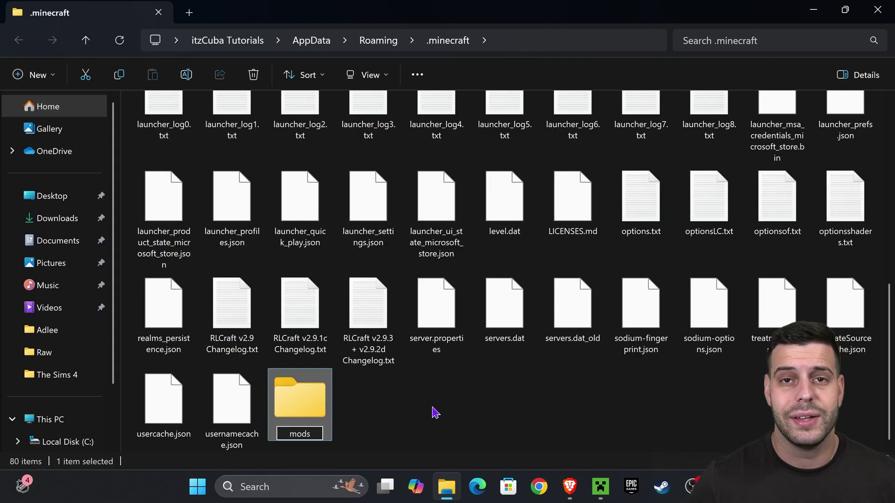
key(Return)
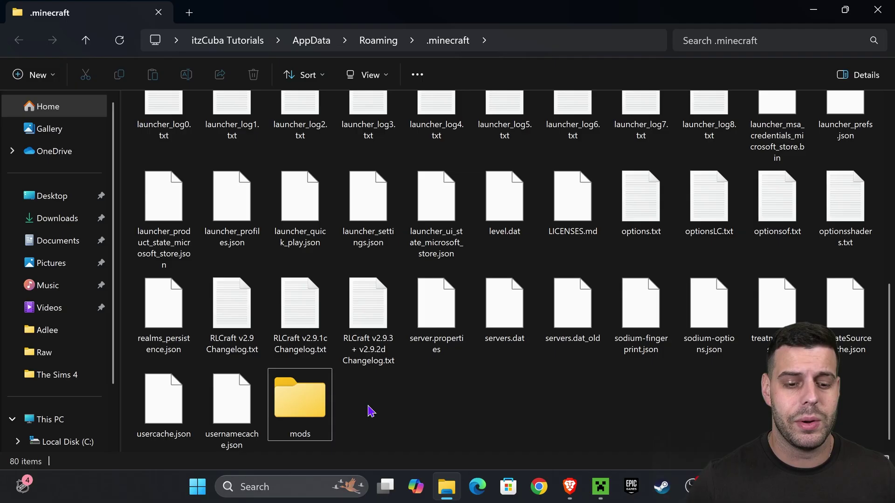
Move the Xaero's Minimap and Fabric API files from the desktop into the new mods folder.
double_click(301, 400)
drag(552, 7, 550, 204)
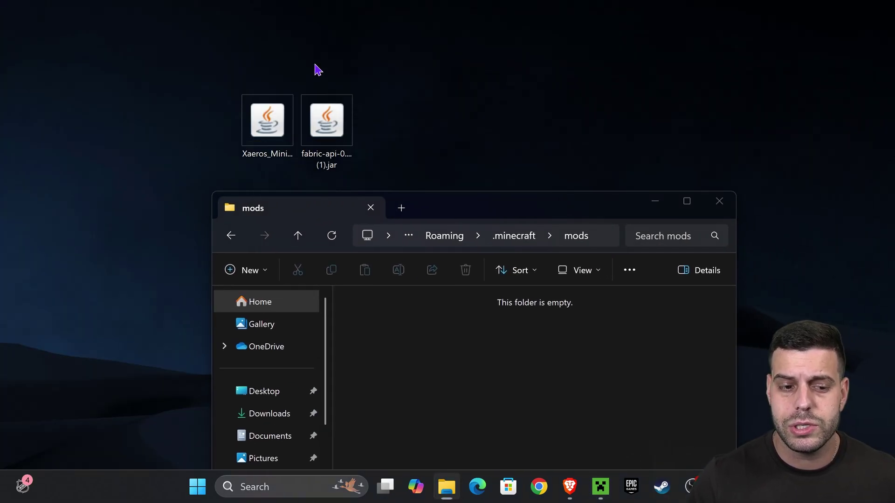
drag(322, 59, 238, 176)
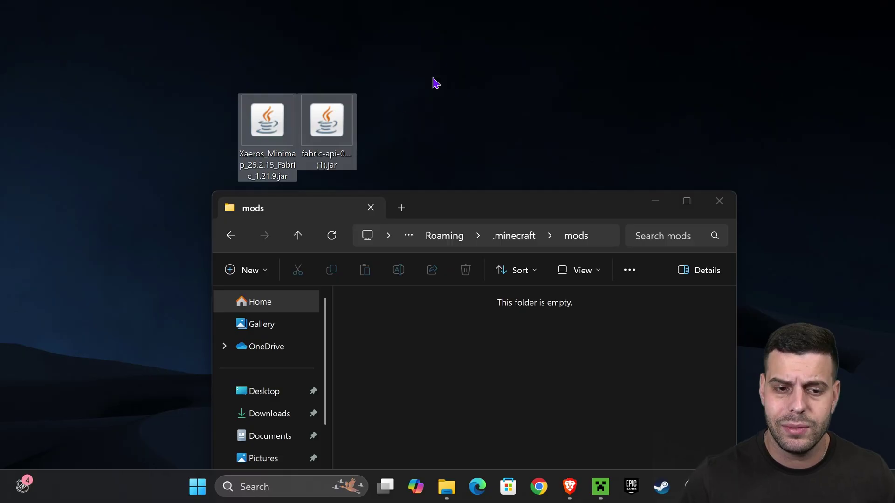
drag(335, 120, 517, 330)
drag(555, 196, 507, 40)
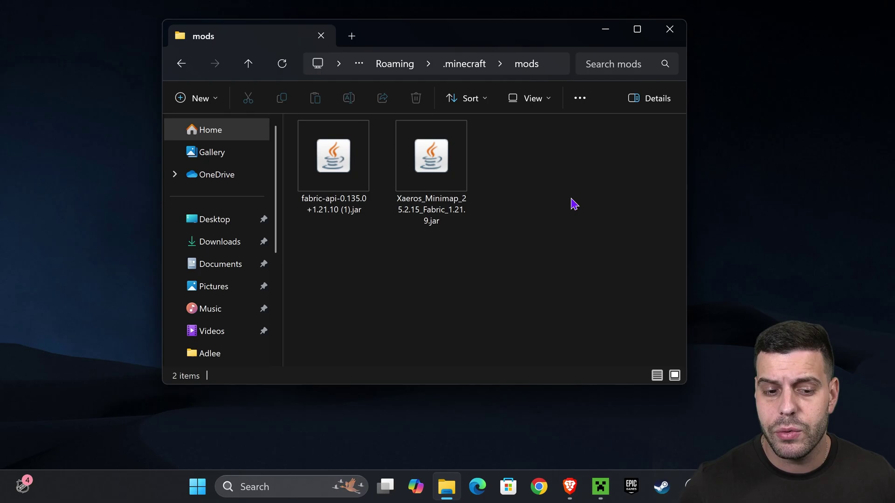
Close the mods folder and start the game with the fabric-loader-1.21.10 installation in the Minecraft Launcher.
click(329, 196)
click(557, 209)
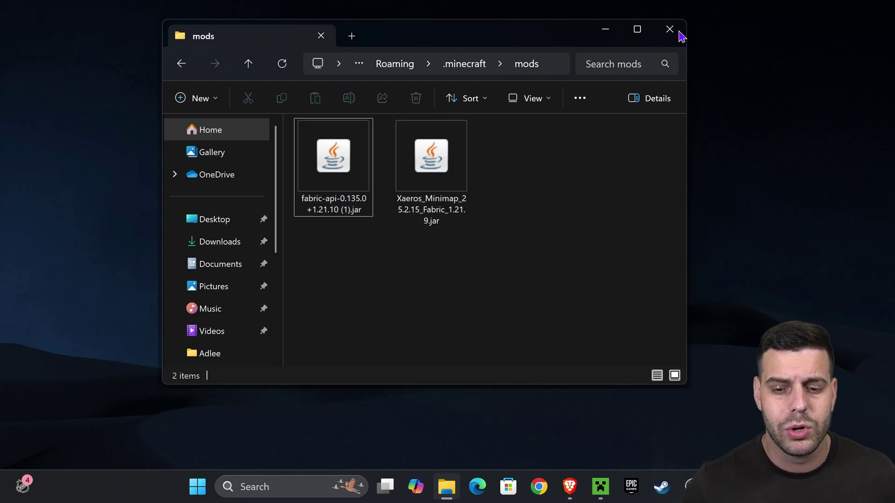
click(669, 29)
click(601, 486)
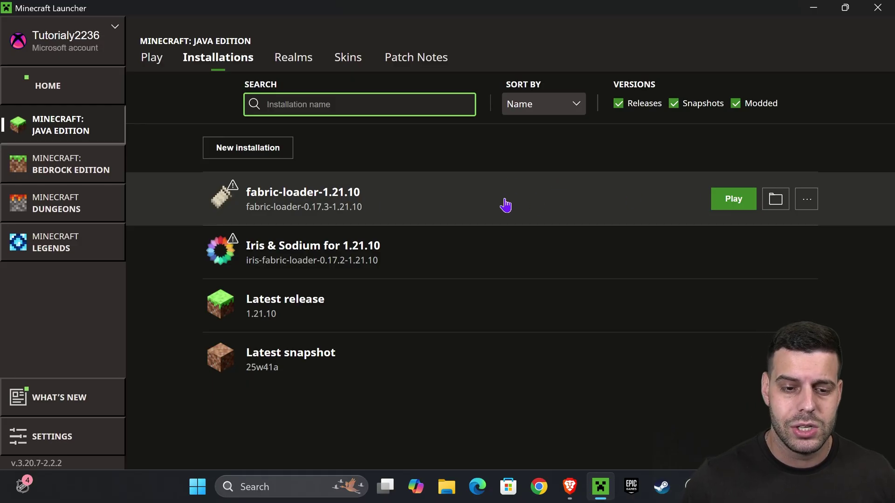
click(733, 199)
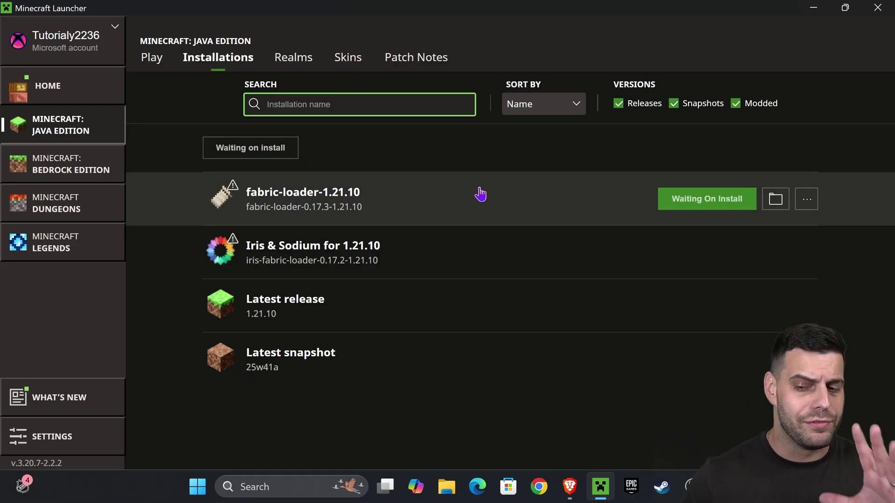
click(163, 56)
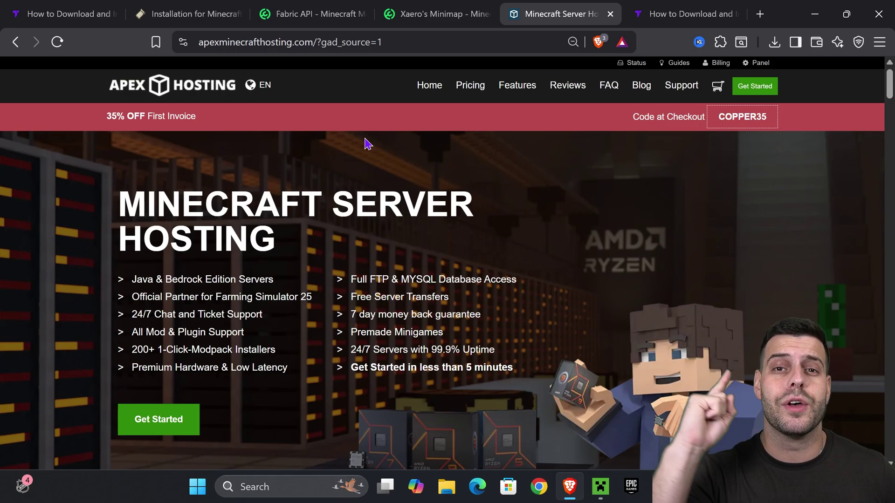
Look over the first-invoice discount offer on the Apex Hosting page in the browser.
drag(105, 118, 203, 128)
click(679, 219)
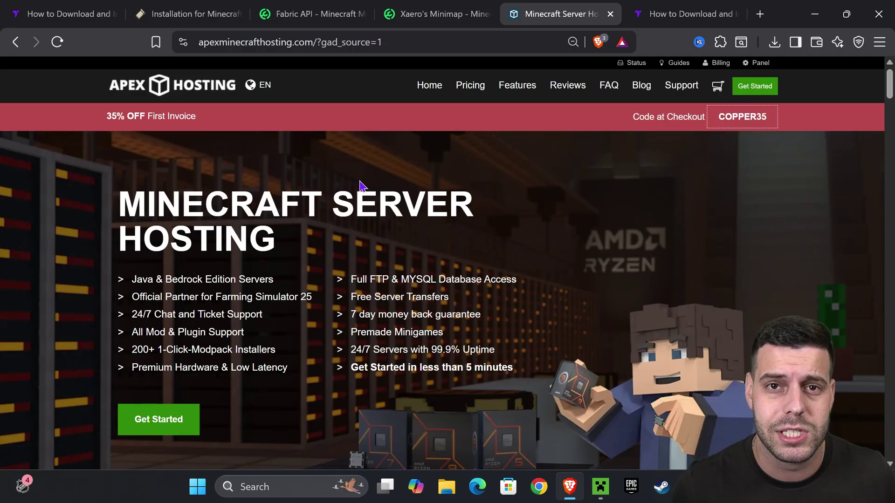
drag(105, 116, 74, 115)
click(394, 115)
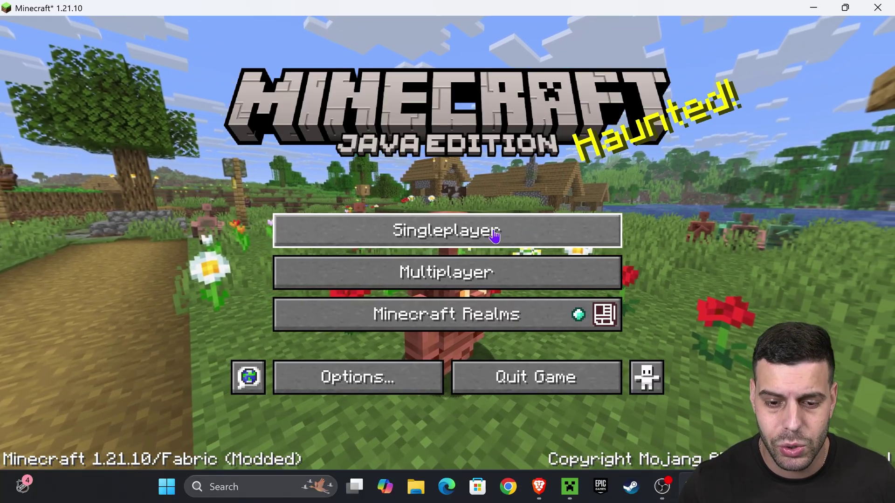
Load the first singleplayer world and fly around the forest, finishing in the front-facing third-person view.
click(460, 235)
click(247, 130)
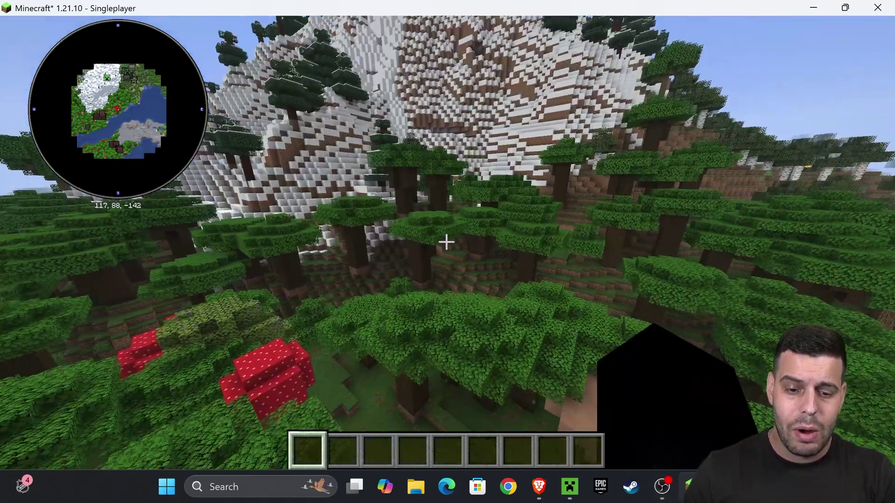
key(w)
key(w)
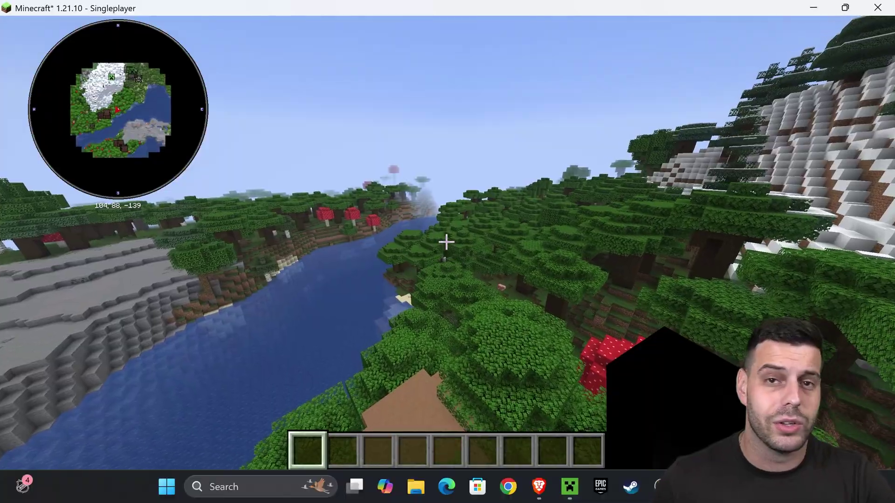
click(446, 242)
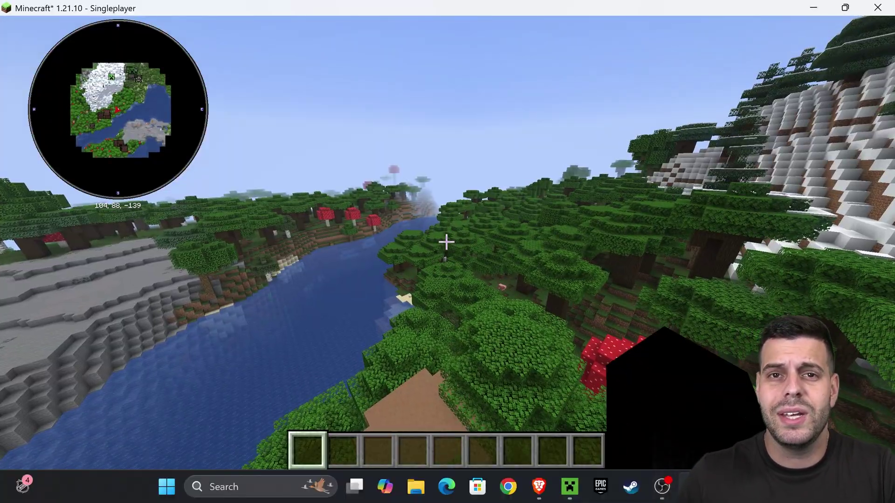
key(space)
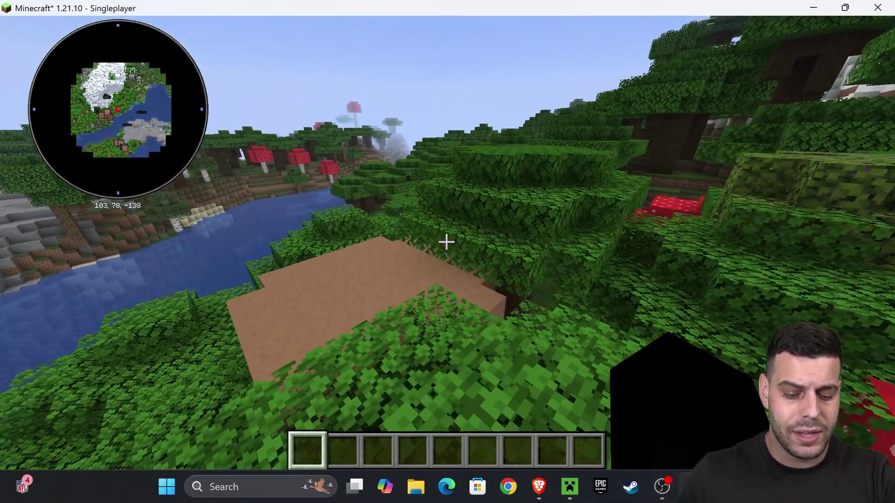
key(F5)
key(F5)
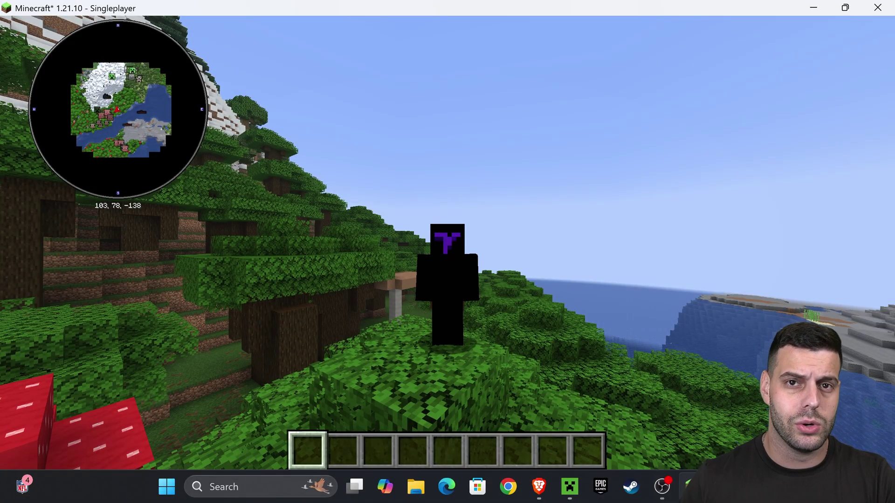
Try repositioning the minimap through the Minimap Settings, leave the position editor and return to the game.
key(y)
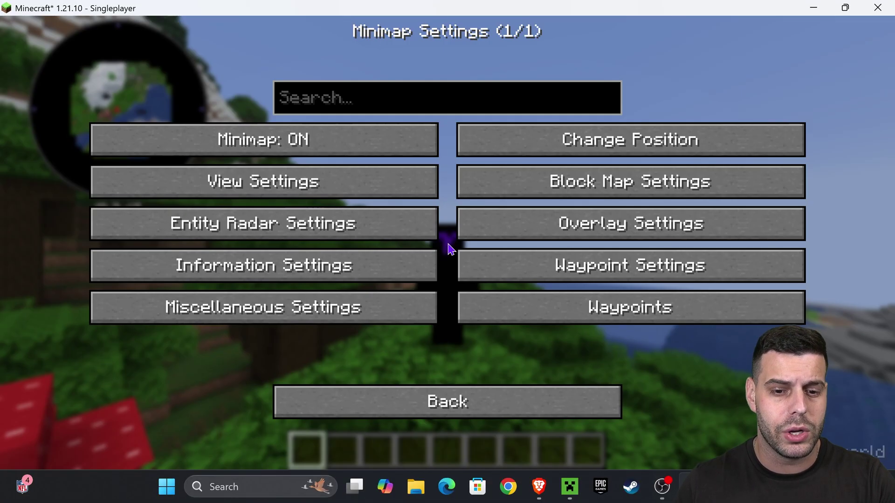
click(670, 140)
drag(82, 117, 142, 92)
click(648, 403)
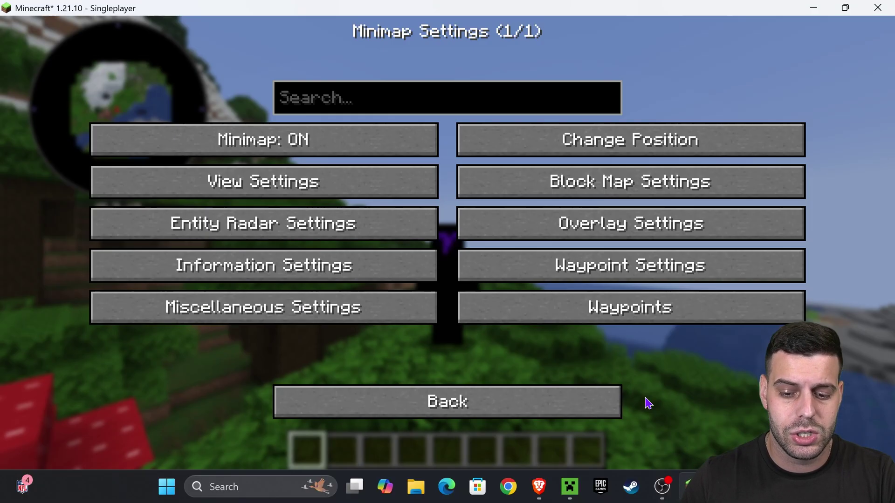
click(530, 420)
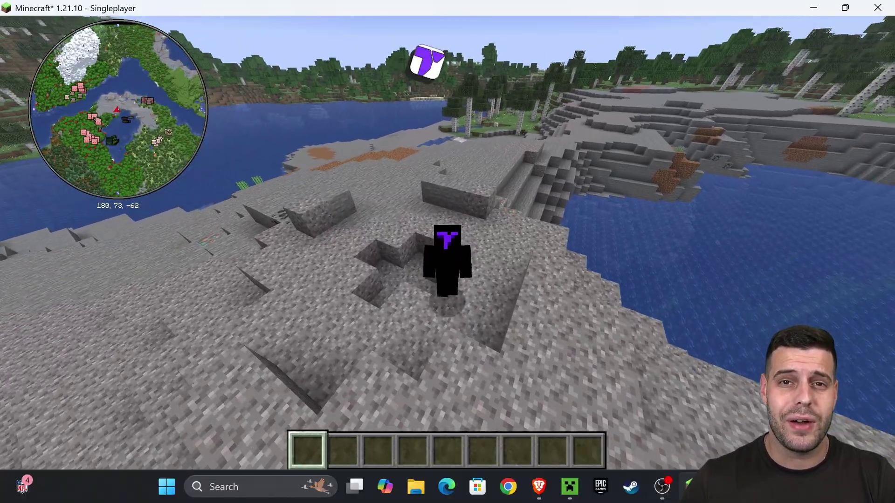
Walk the character across the gravel ground beside the water.
key(w)
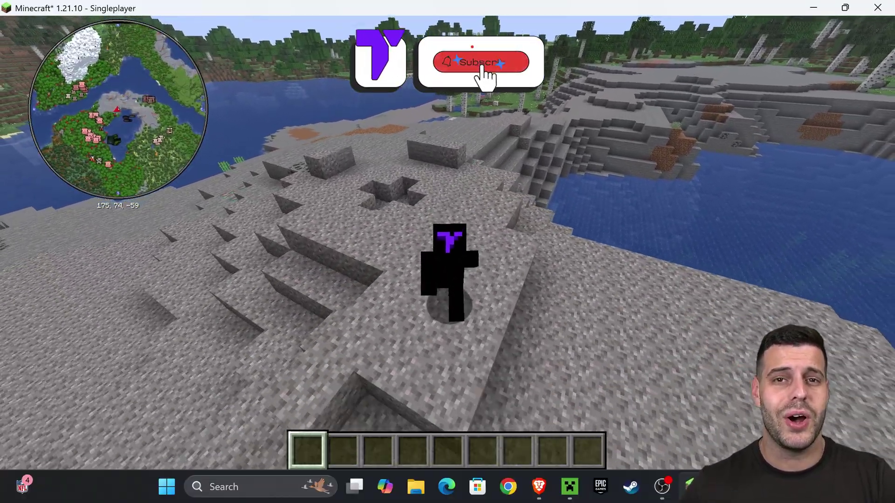